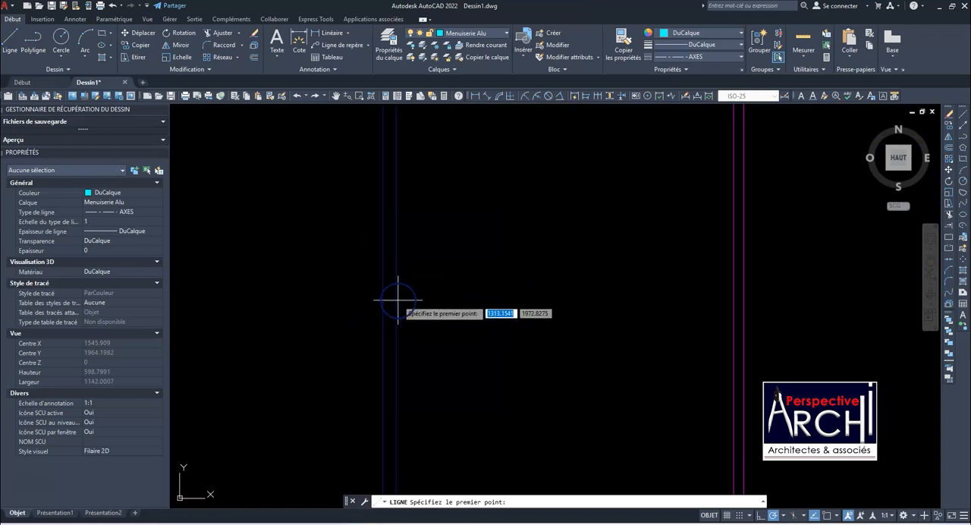
Draw a diagonal line from the lower-left inner corner of the plan into the left room
left_click(391, 354)
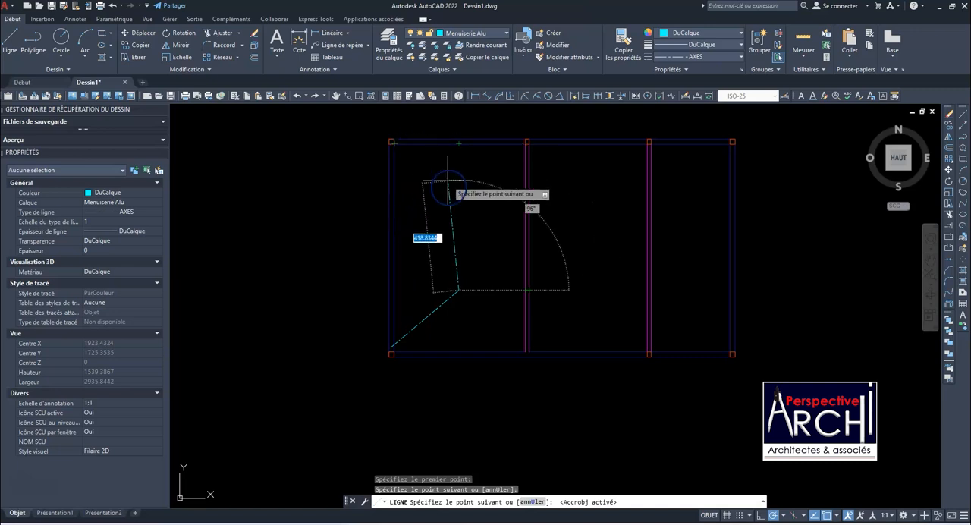
left_click(459, 290)
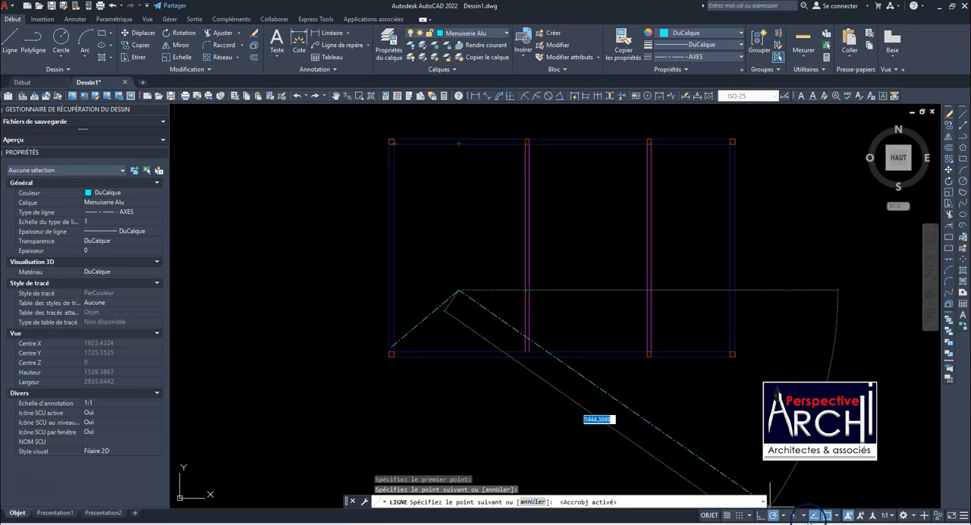
key("Escape")
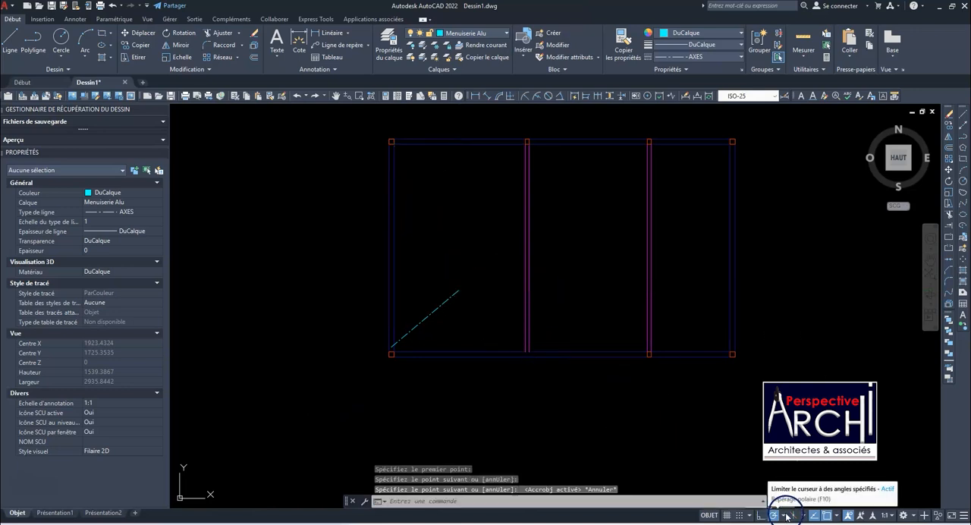
Turn off the active running object snaps, including Extrémité, Milieu, Centre and Noeud
left_click(837, 516)
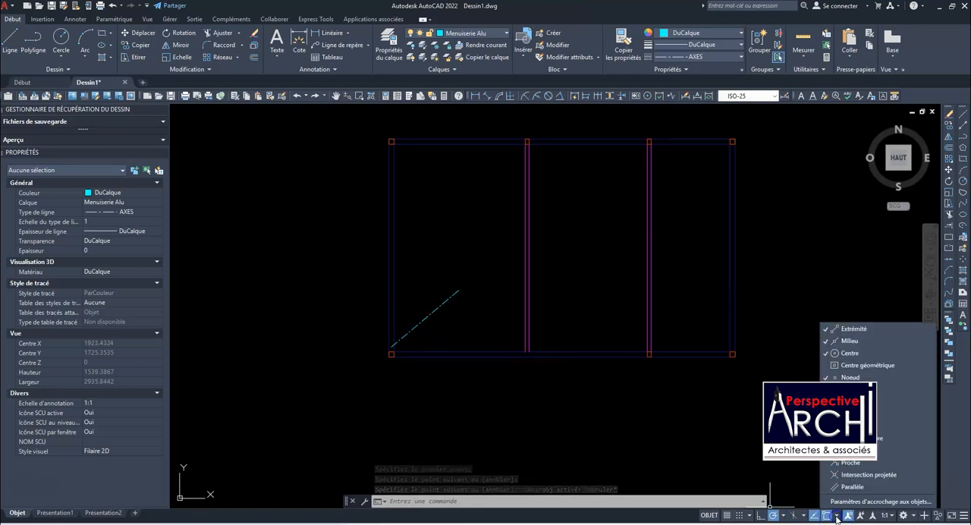
left_click(829, 330)
left_click(828, 340)
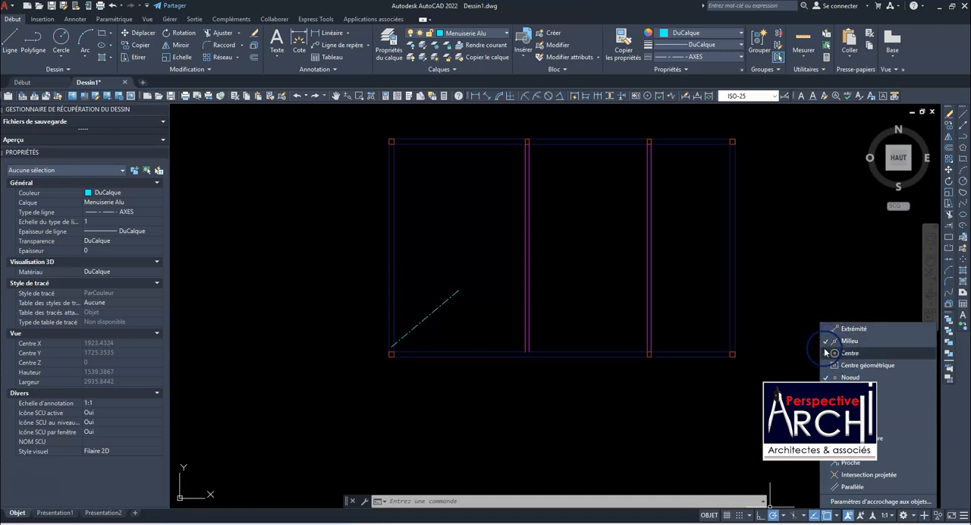
left_click(826, 353)
left_click(827, 378)
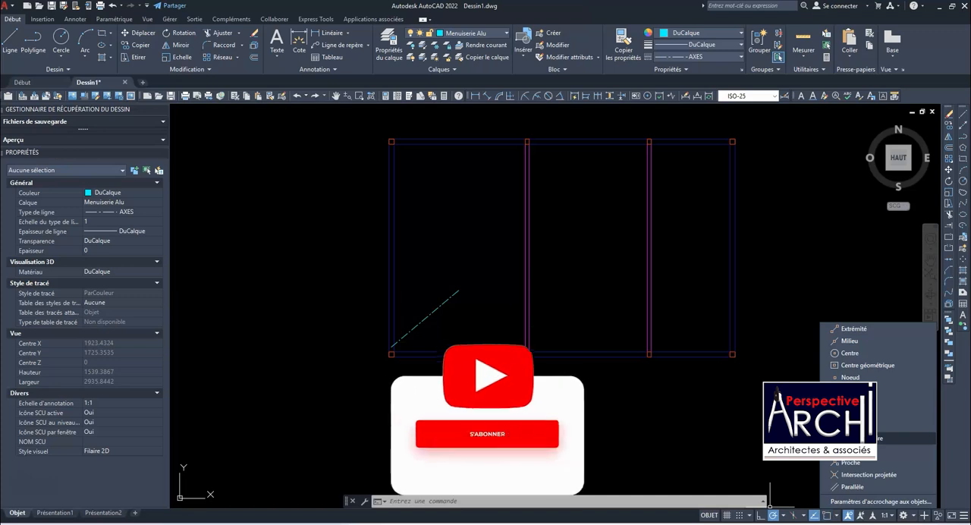
Enable only the Extrémité object snap mode in the drafting settings and apply it
left_click(777, 464)
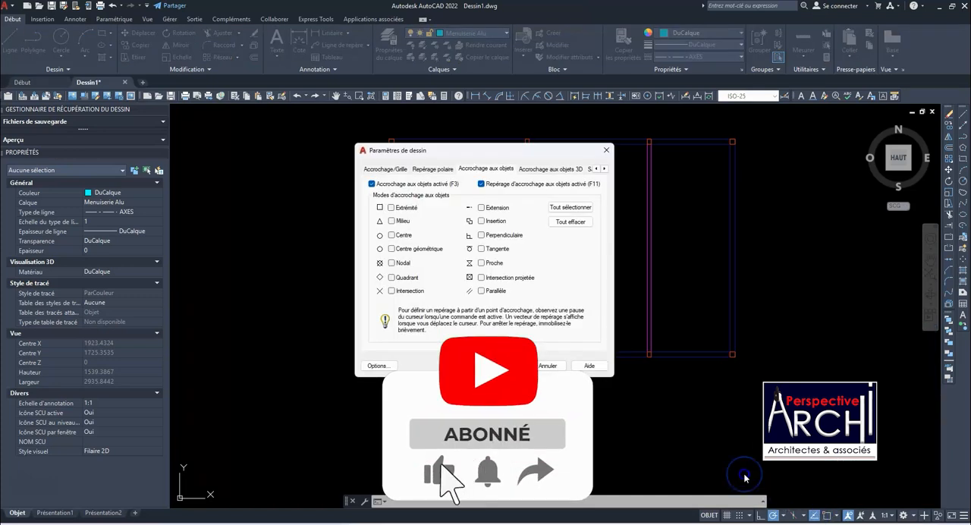
left_click(519, 287)
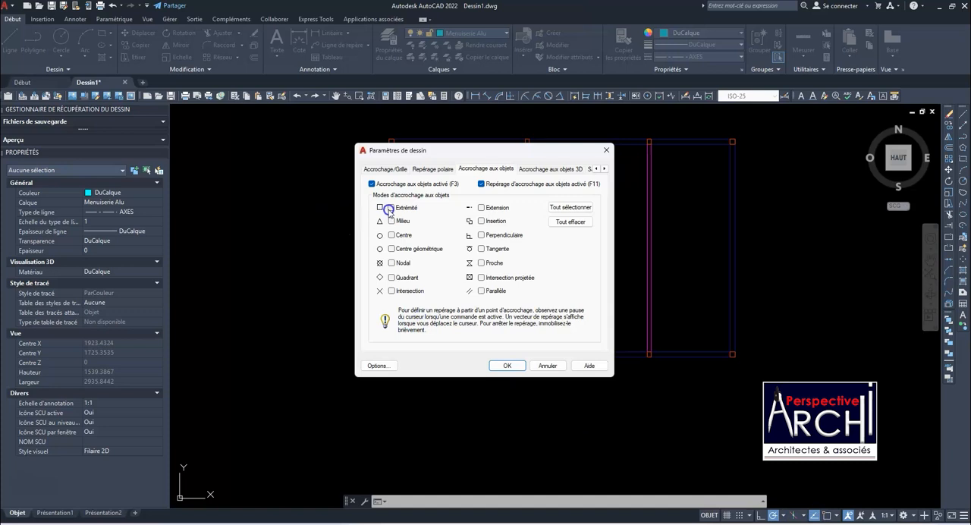
left_click(507, 367)
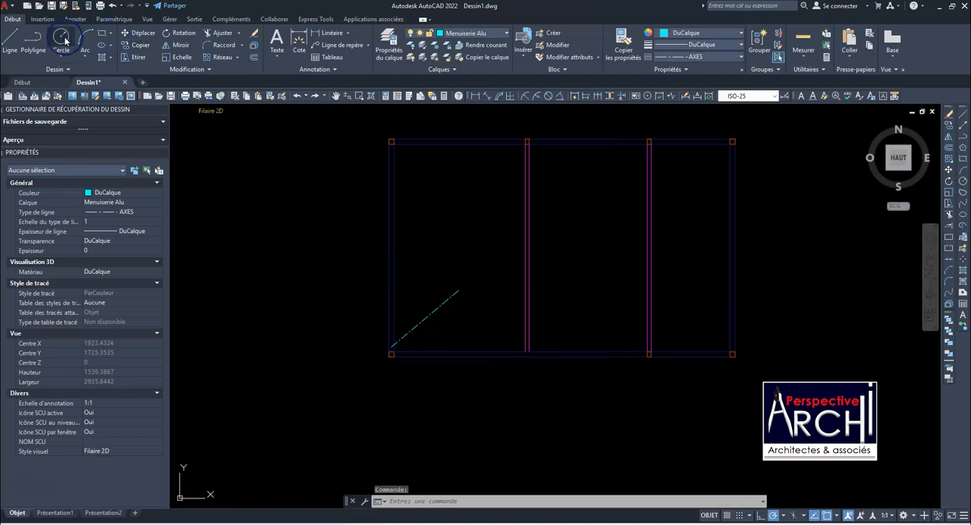
left_click(10, 39)
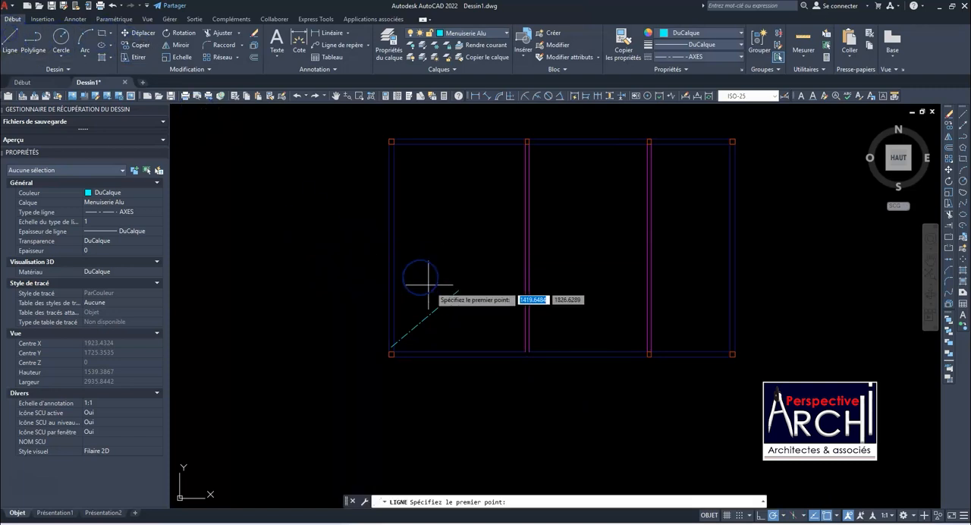
left_click(460, 243)
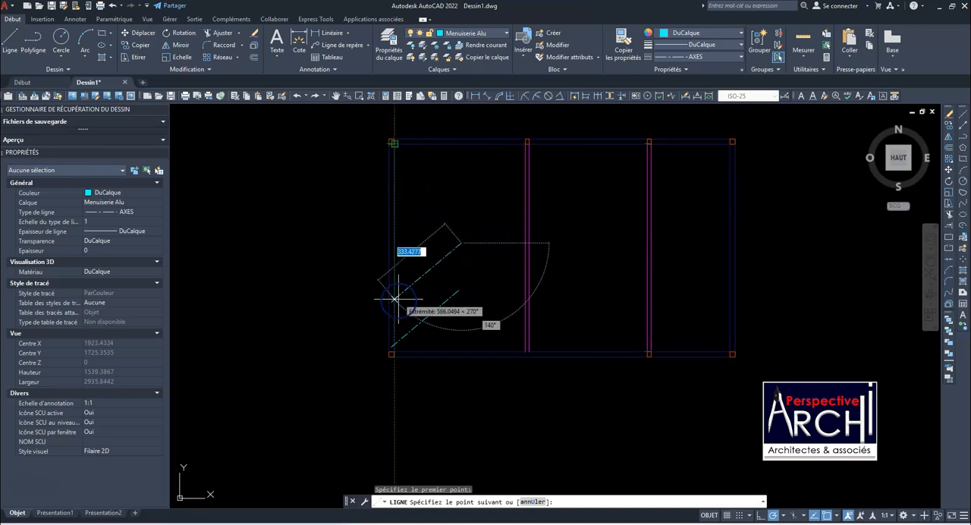
left_click(393, 352)
key("Escape")
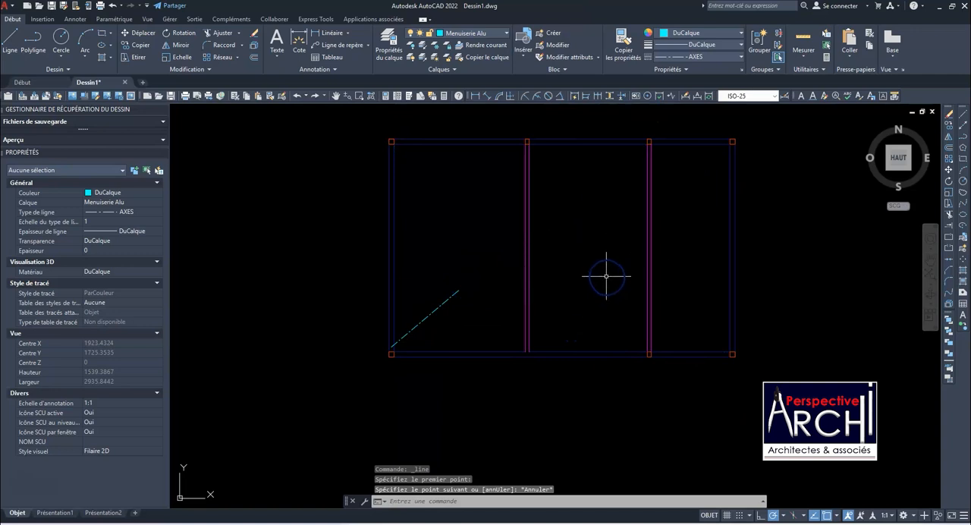
Enable the Milieu and Centre object snaps in addition to Extrémité
left_click(838, 516)
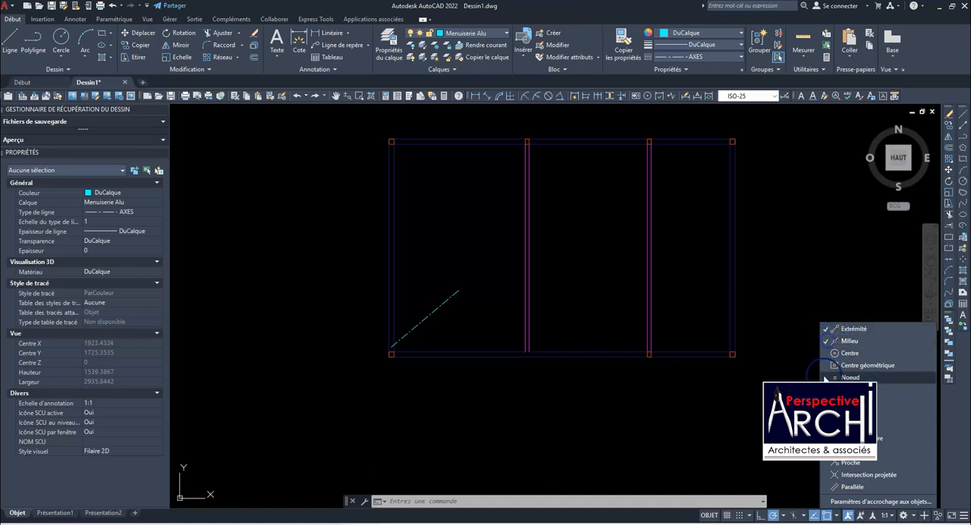
left_click(829, 352)
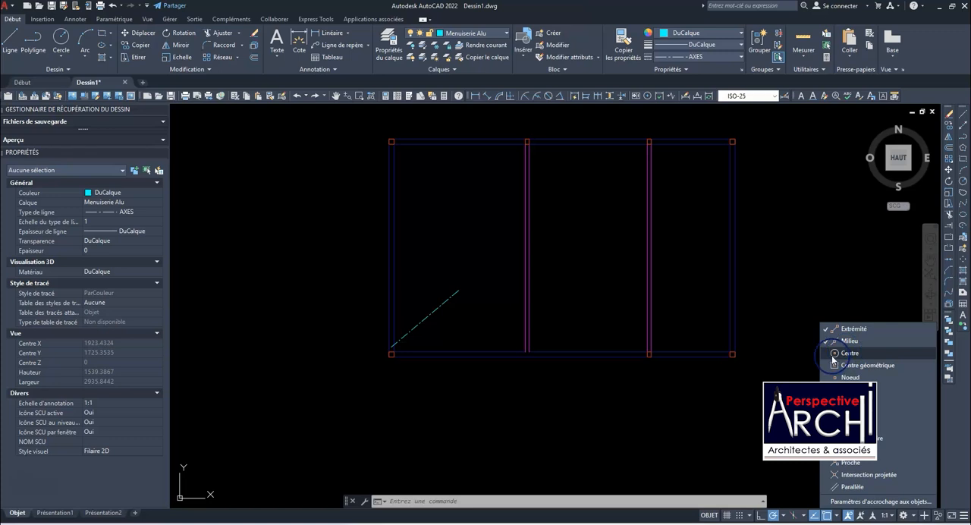
left_click(829, 377)
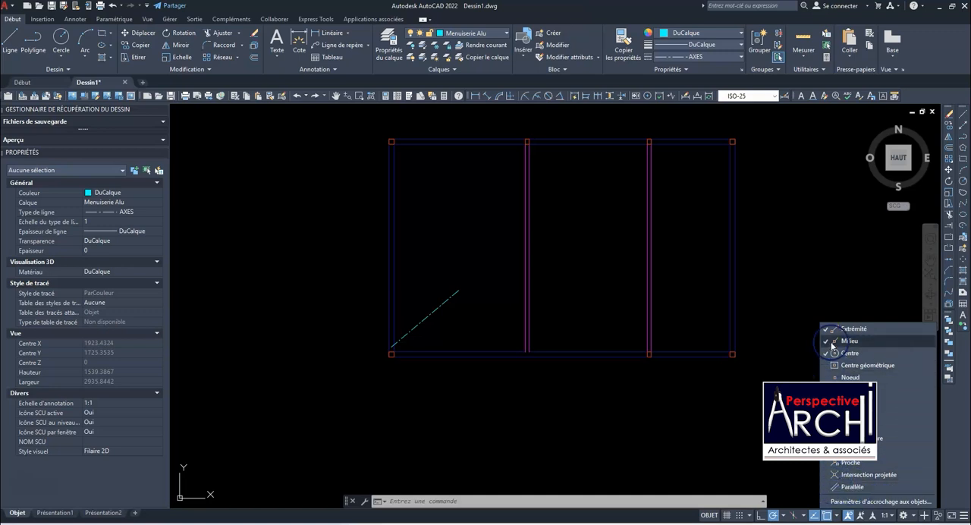
left_click(863, 489)
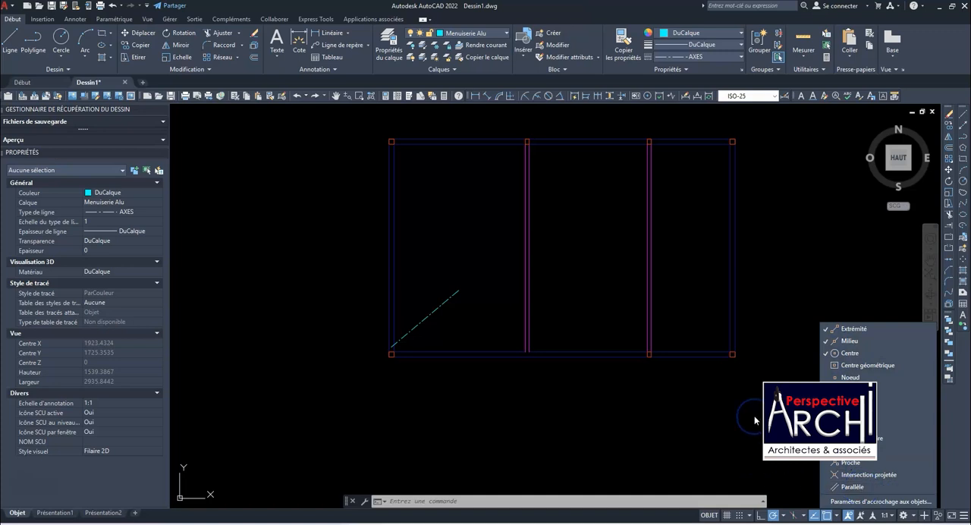
Draw a horizontal line across the left room, from the midpoint of the first magenta partition to the midpoint of the left wall
left_click(11, 38)
left_click(524, 248)
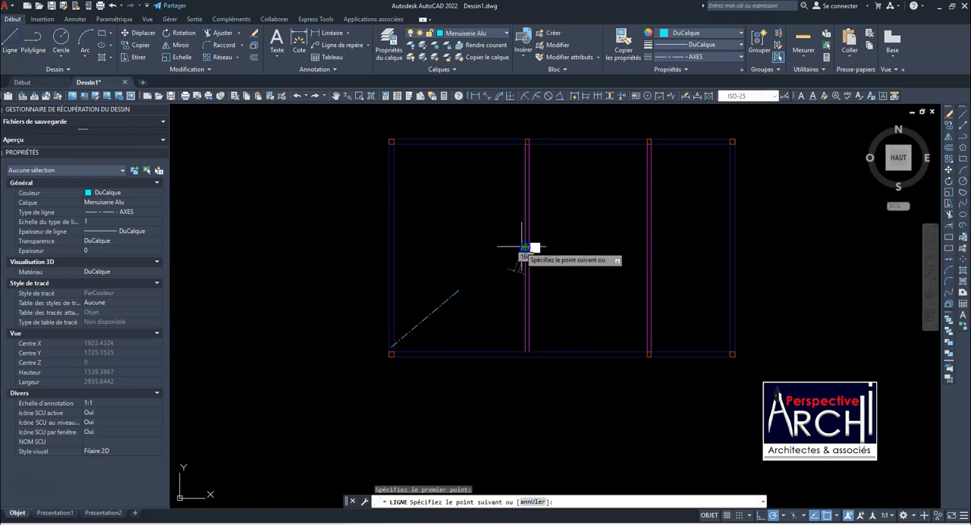
left_click(394, 248)
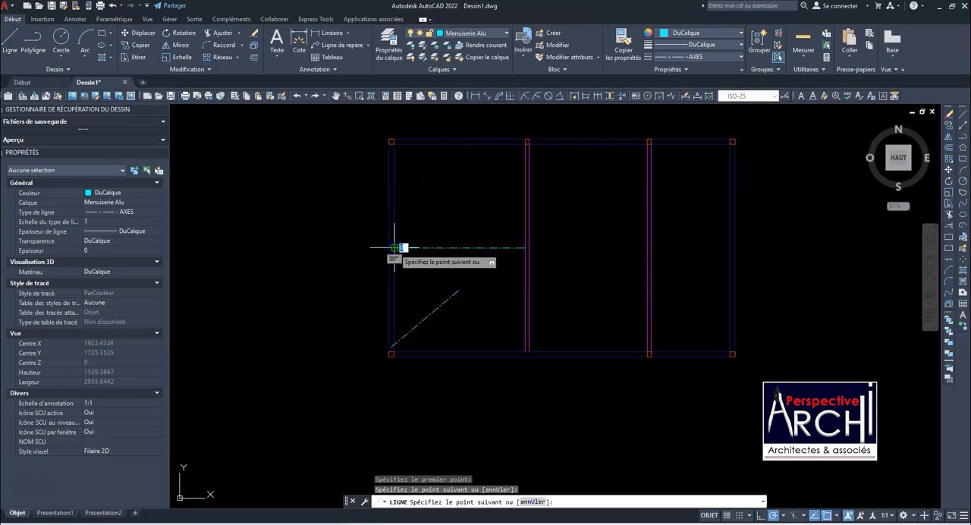
key("Escape")
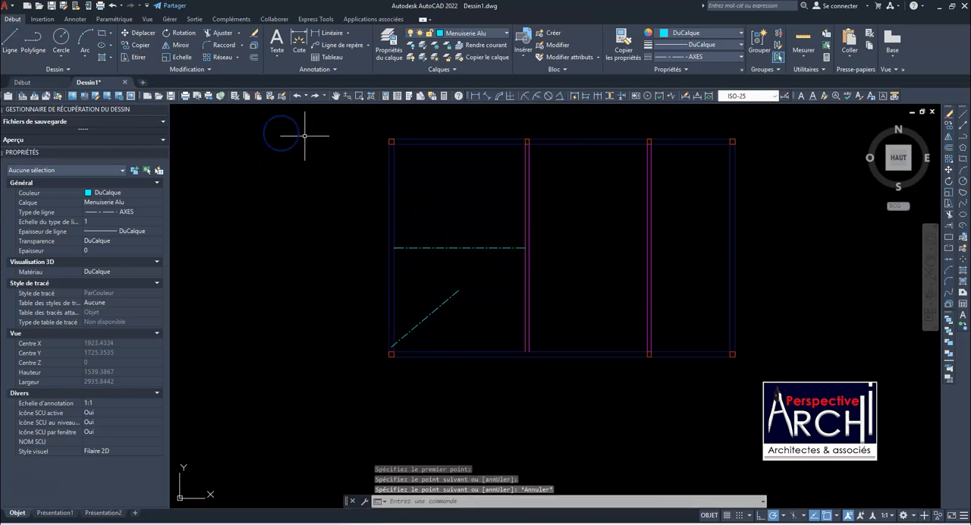
Draw a horizontal line across the middle room, from the midpoint of the second magenta partition to the first partition
left_click(10, 40)
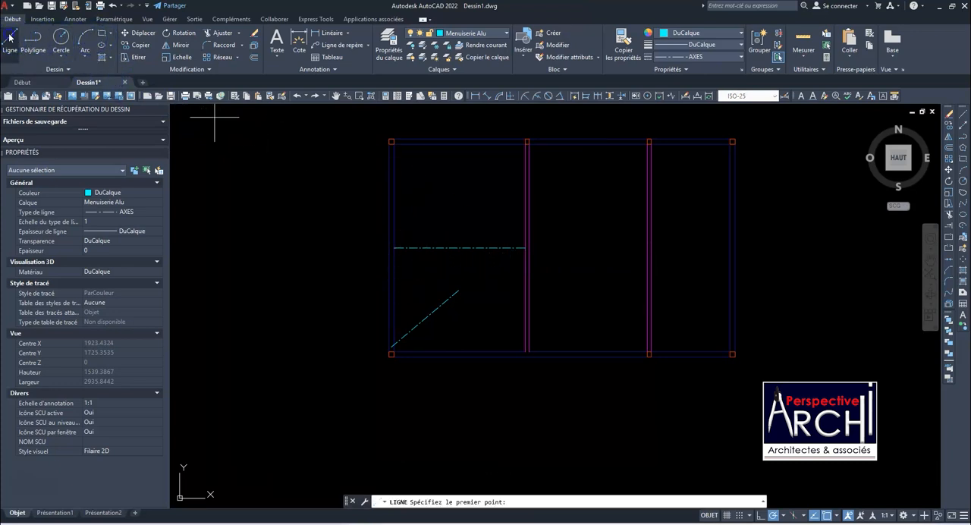
left_click(650, 247)
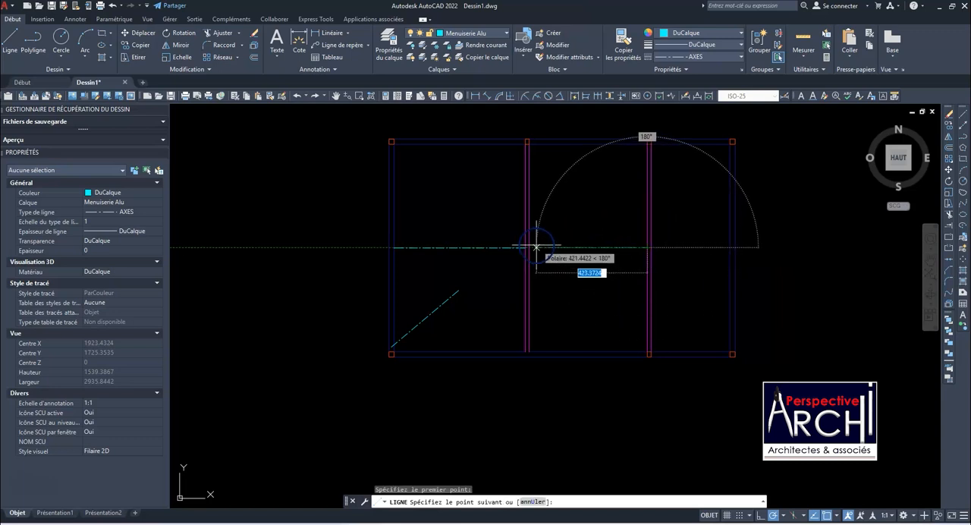
key("Escape")
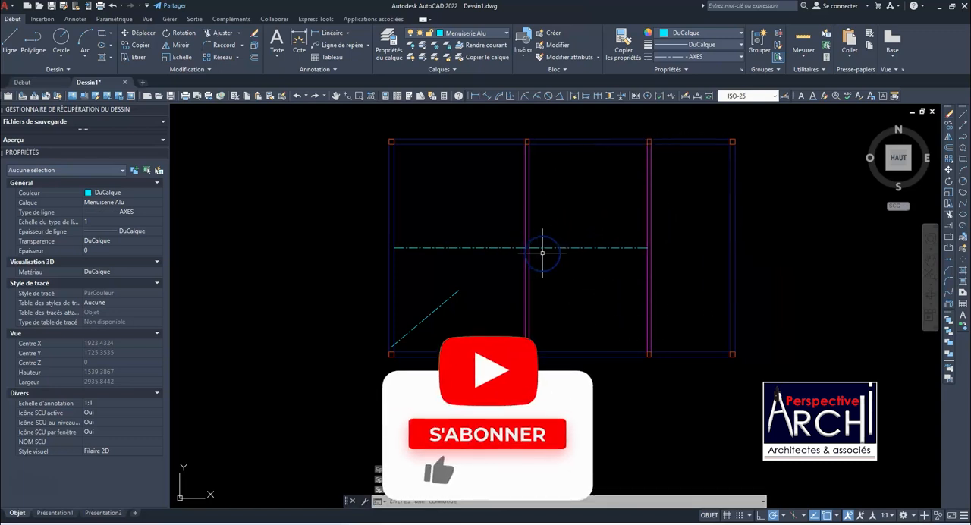
Draw a vertical line from the midpoint of the middle room's horizontal line up to the midpoint of its upper wall
key("Return")
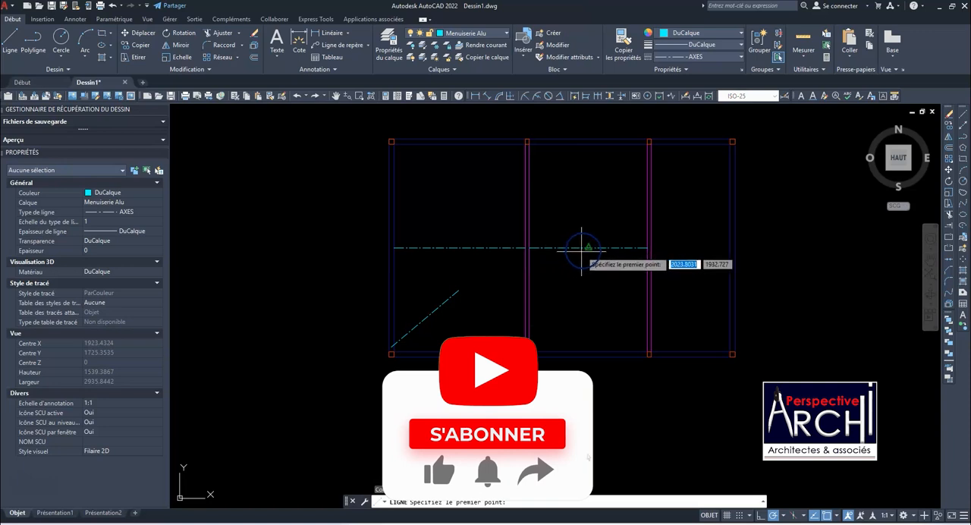
left_click(589, 247)
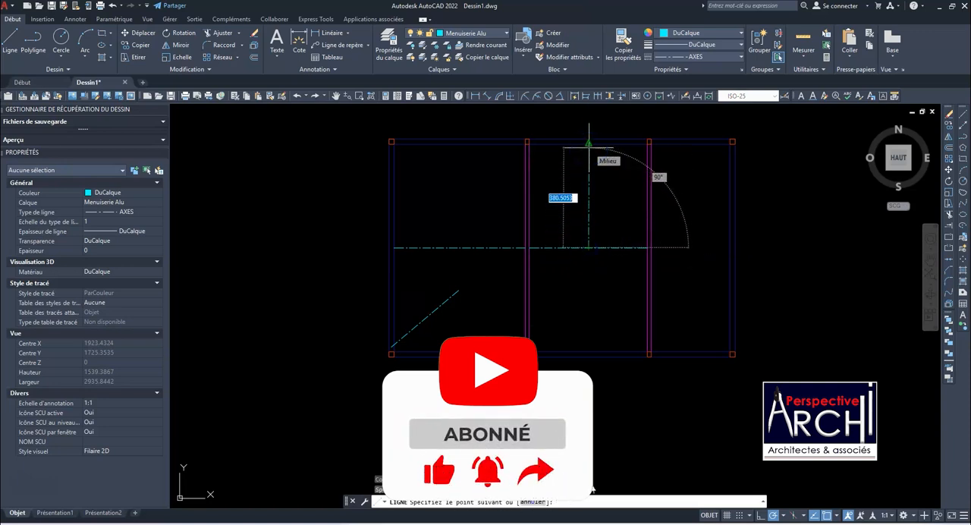
left_click(589, 144)
key("Escape")
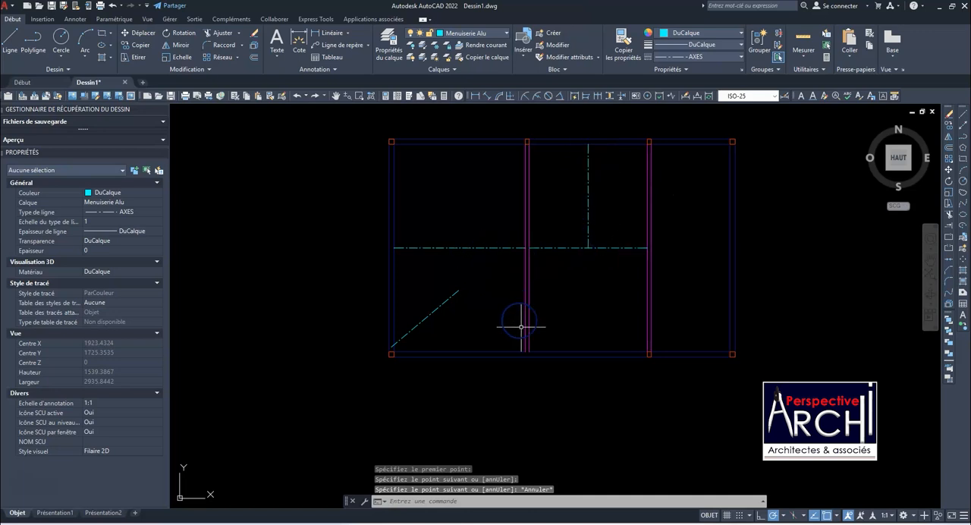
scroll(450, 254, "down", 2)
scroll(443, 254, "up", 2)
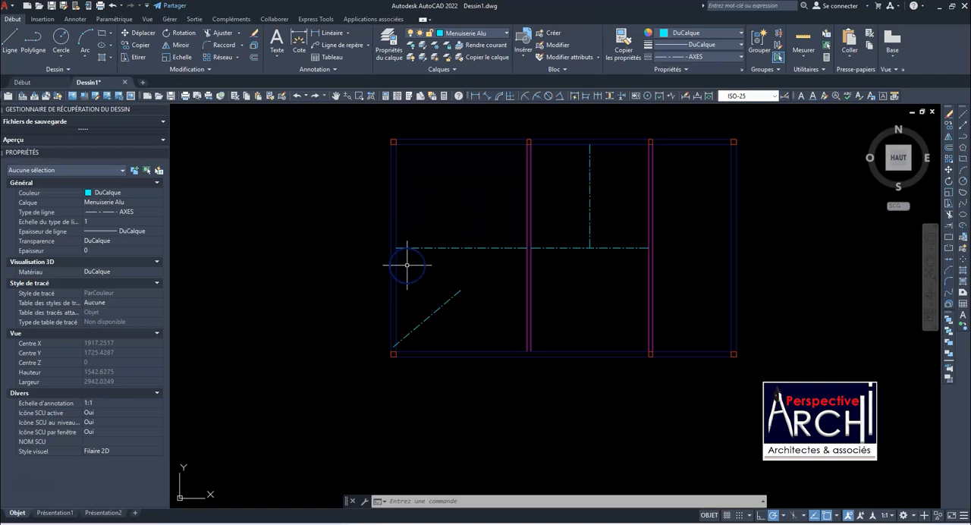
scroll(407, 265, "down", 2)
scroll(426, 208, "up", 2)
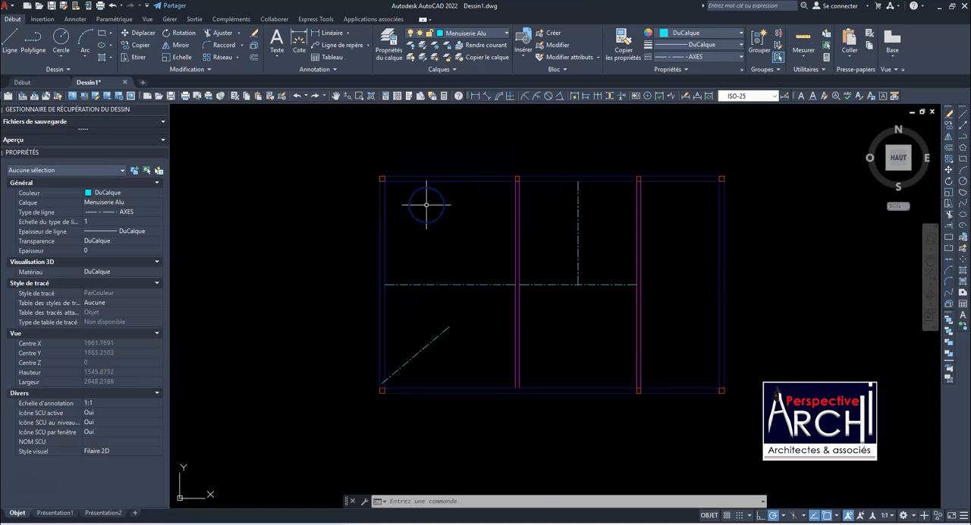